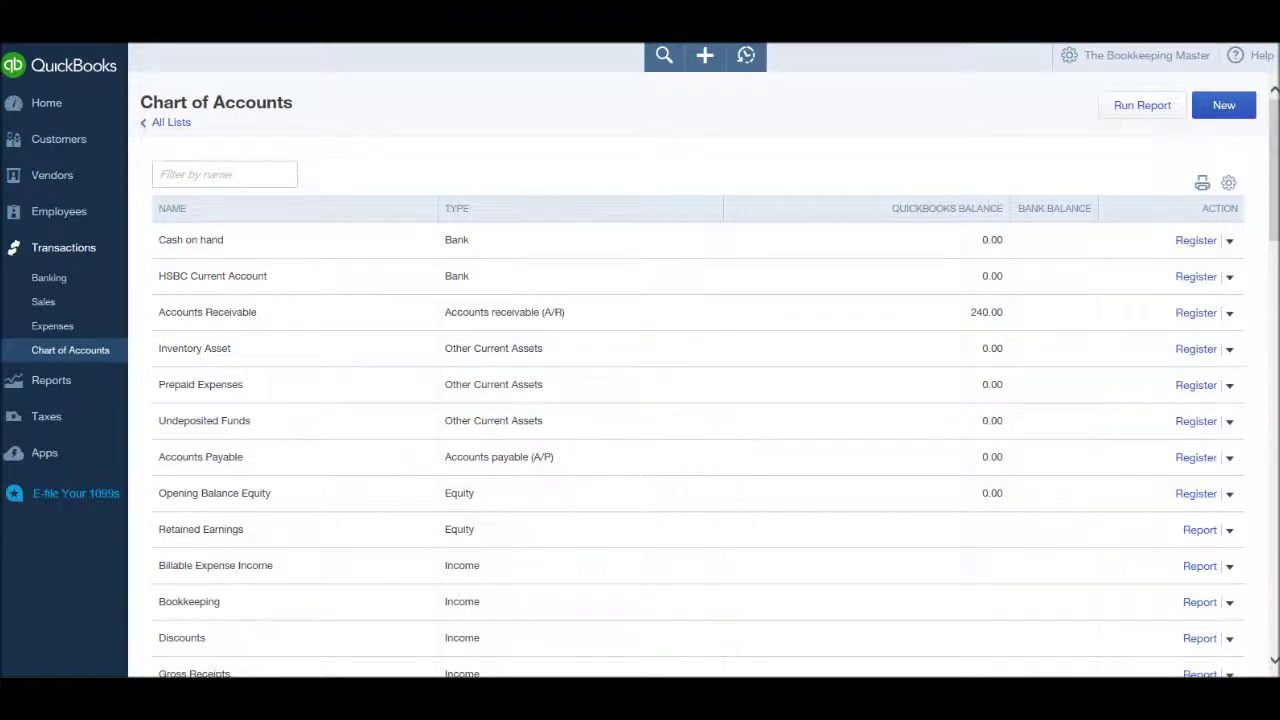
Step: Filter the Chart of Accounts by 'hsbc' and open the HSBC Current Account actions menu
{"action": "left_click_drag", "start_coordinate": [1276, 192], "coordinate": [1275, 150]}
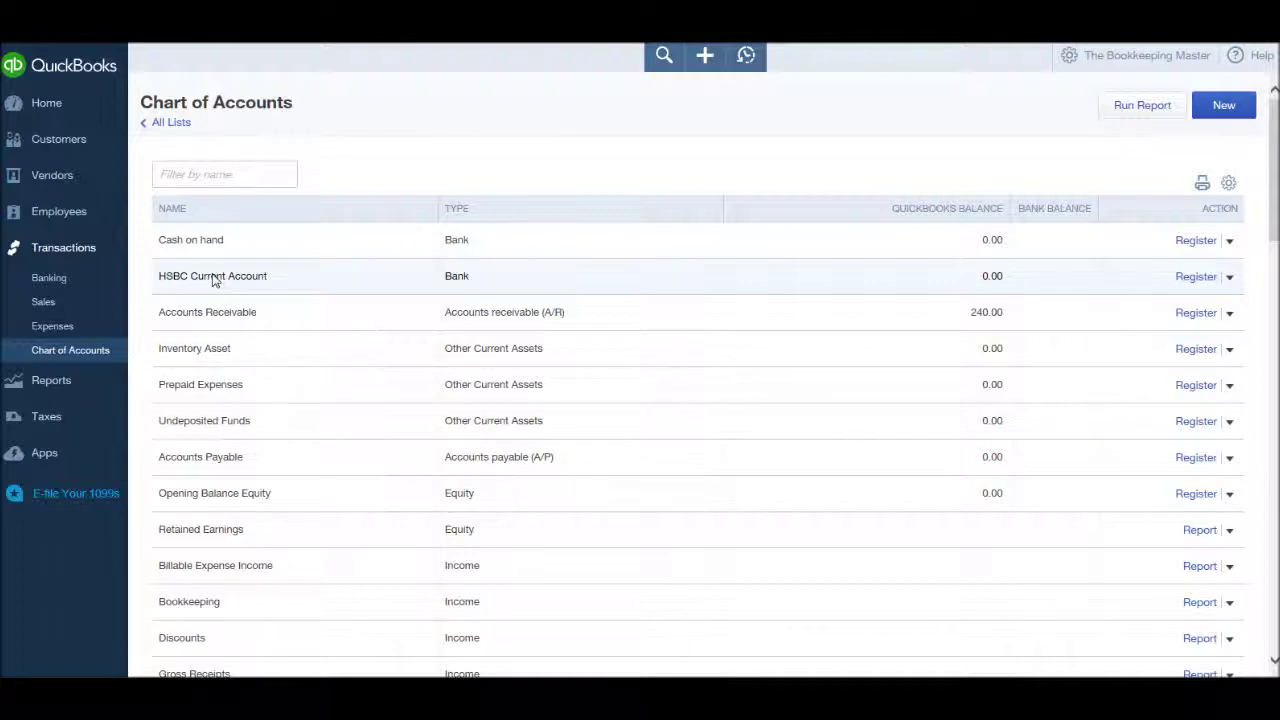
{"action": "scroll", "coordinate": [238, 273], "scroll_direction": "down", "scroll_amount": 1}
{"action": "scroll", "coordinate": [242, 300], "scroll_direction": "down", "scroll_amount": 3}
{"action": "scroll", "coordinate": [270, 500], "scroll_direction": "down", "scroll_amount": 3}
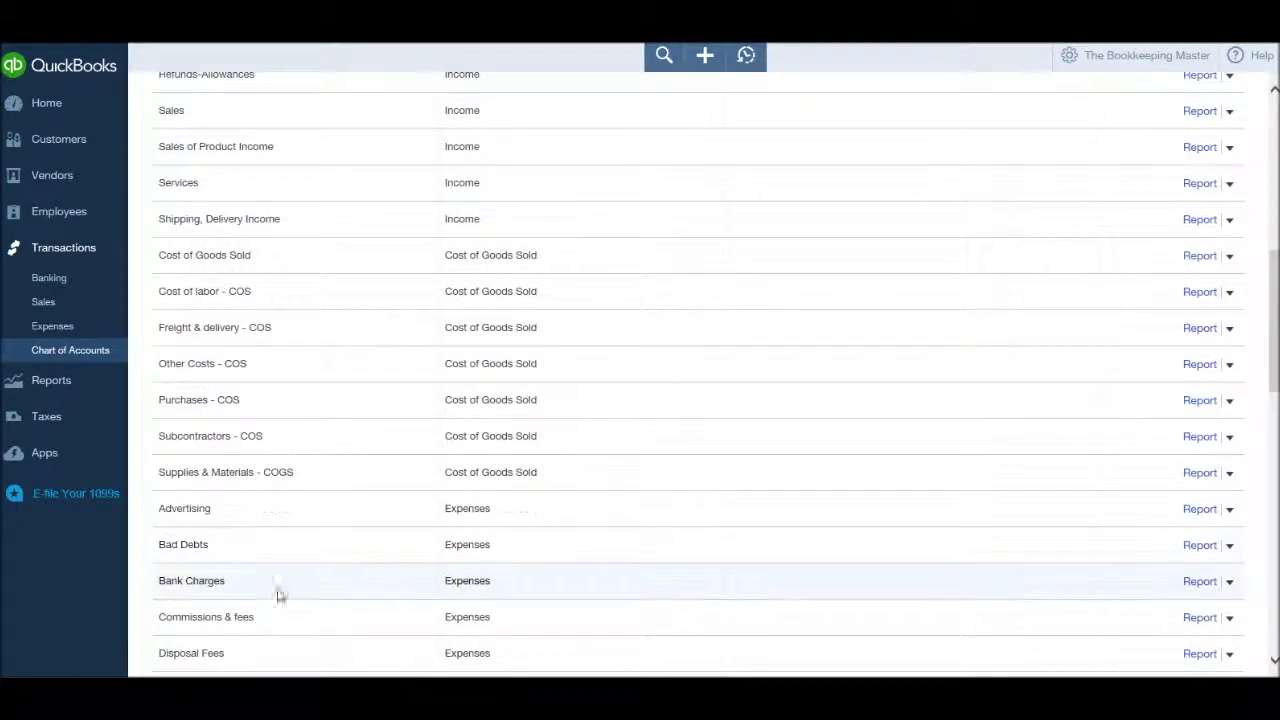
{"action": "scroll", "coordinate": [280, 570], "scroll_direction": "up", "scroll_amount": 4}
{"action": "scroll", "coordinate": [280, 566], "scroll_direction": "up", "scroll_amount": 3}
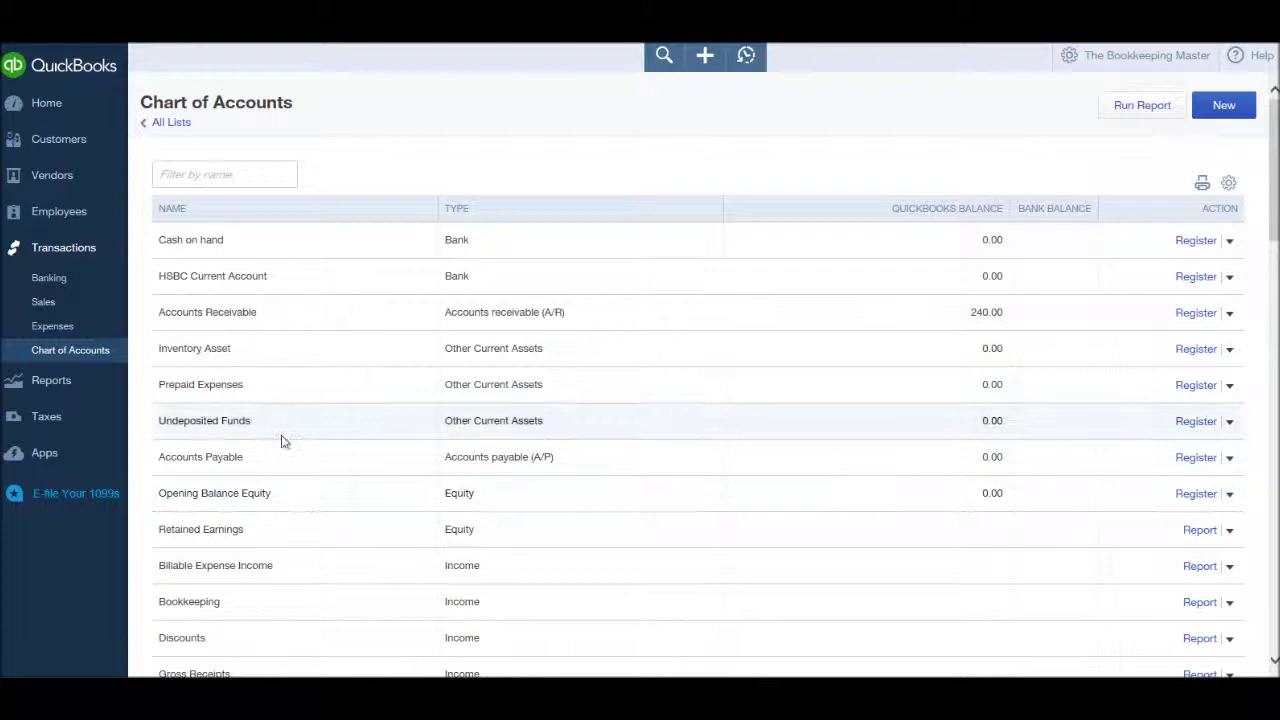
{"action": "left_click", "coordinate": [243, 178]}
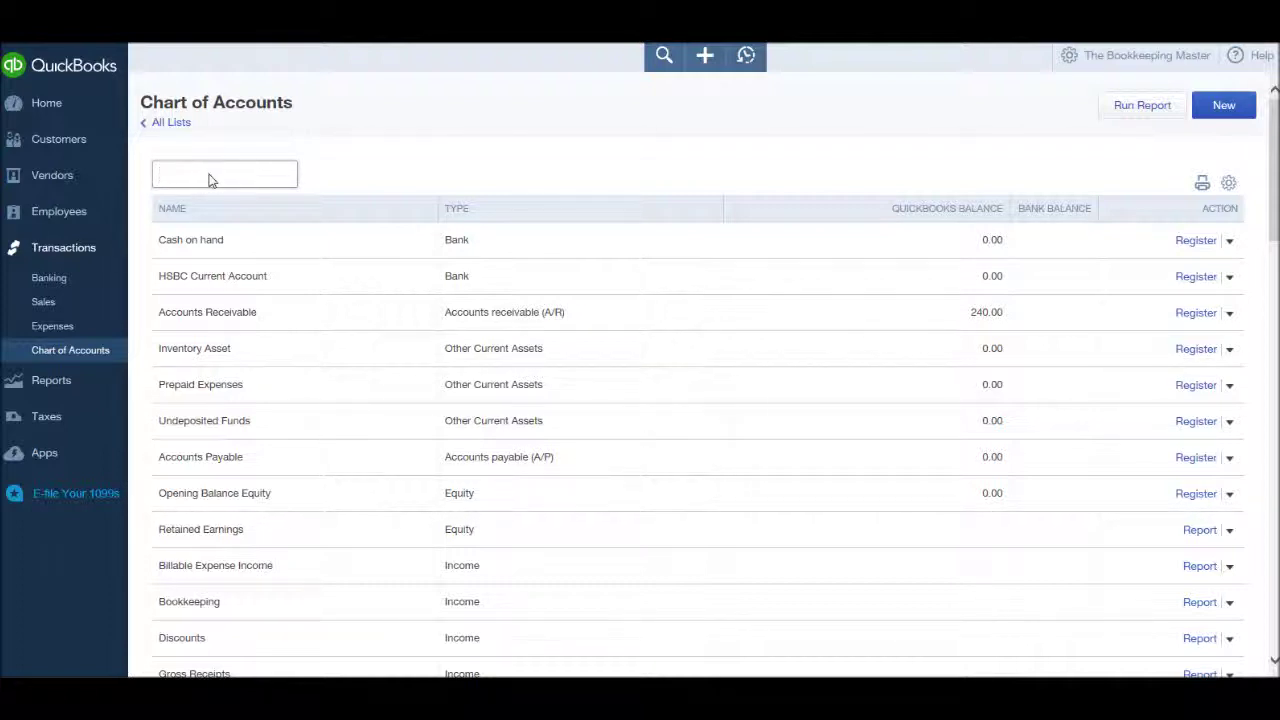
{"action": "type", "text": "h"}
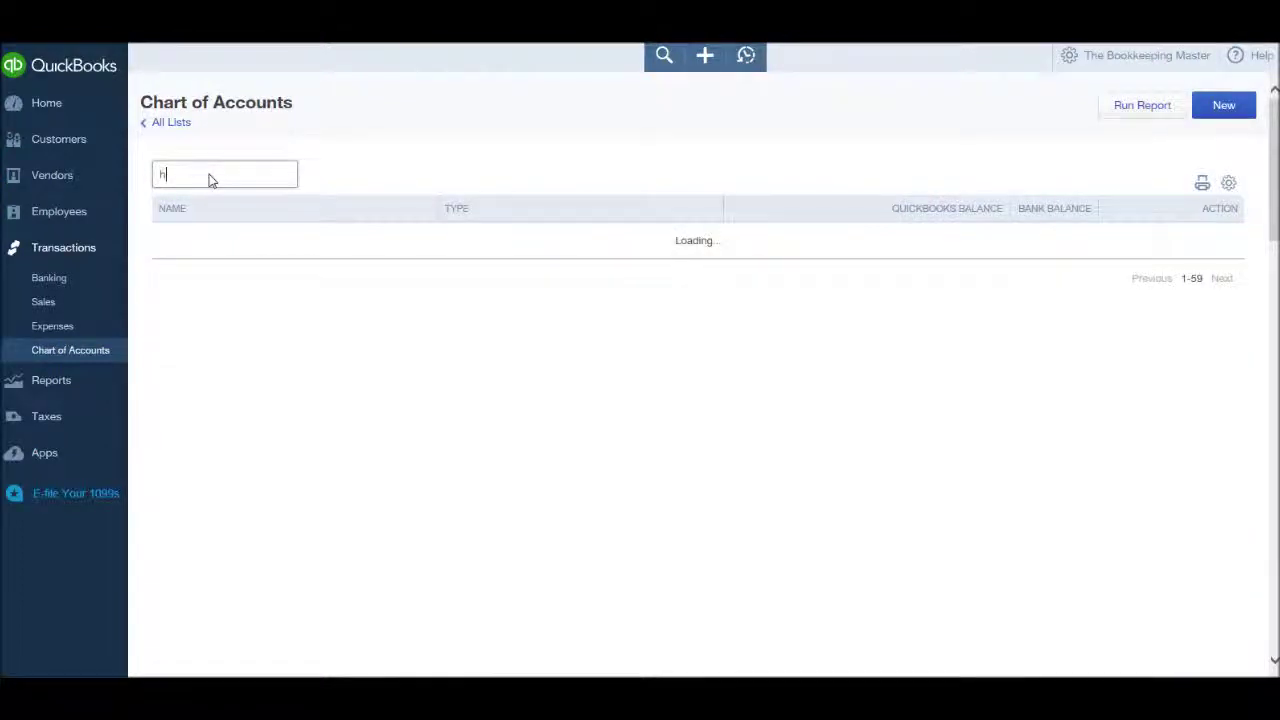
{"action": "type", "text": "sbc"}
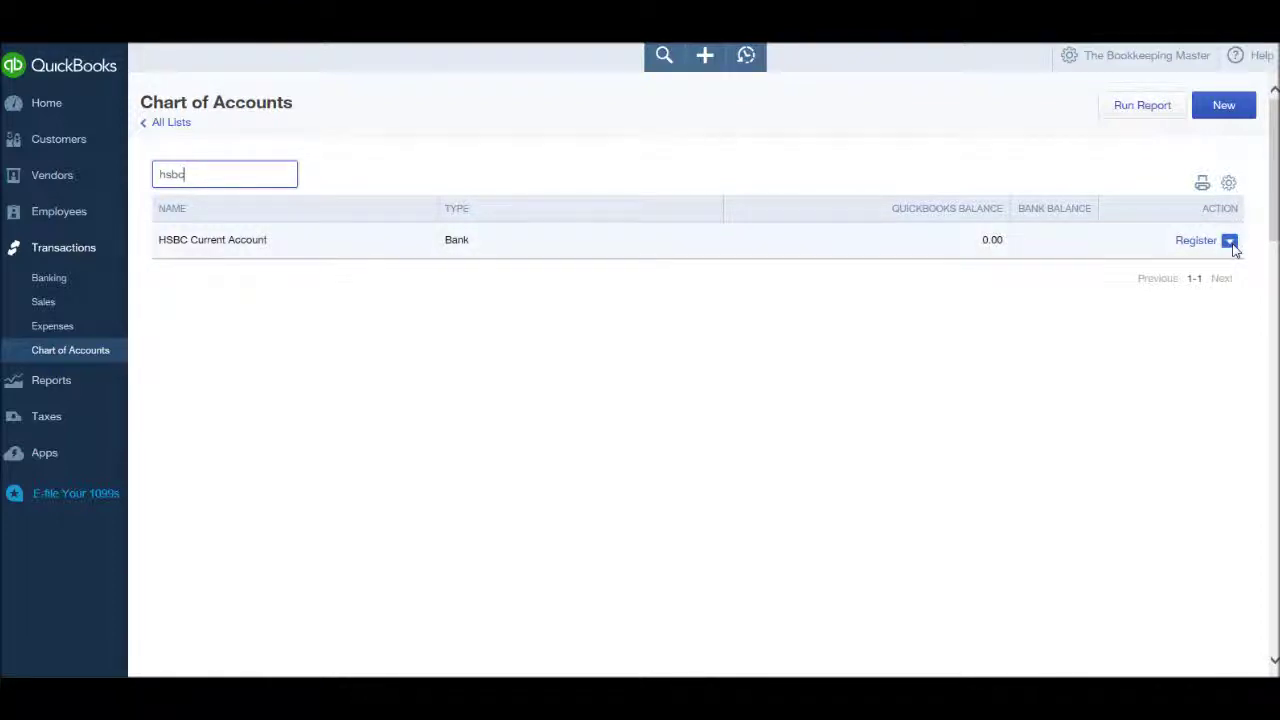
{"action": "left_click", "coordinate": [1229, 241]}
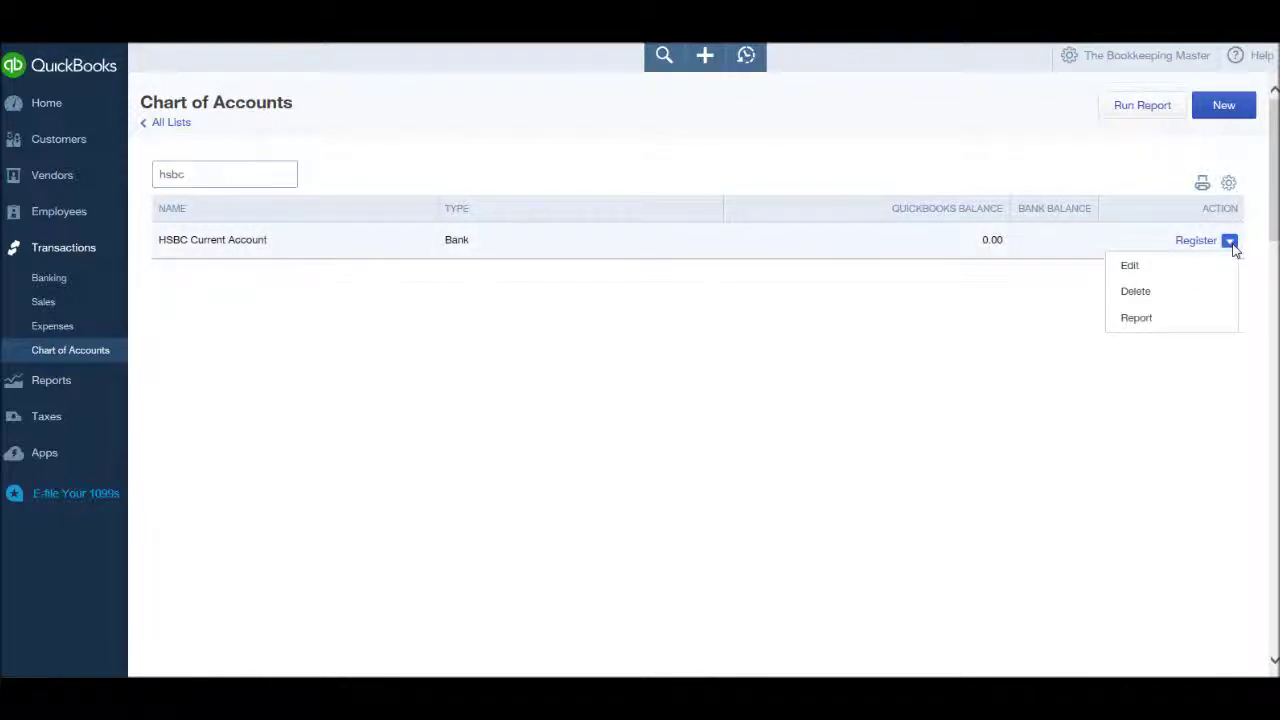
Step: Edit the account, replace 'HSBC' with 'Barclays' in its name, and save
{"action": "left_click", "coordinate": [1135, 266]}
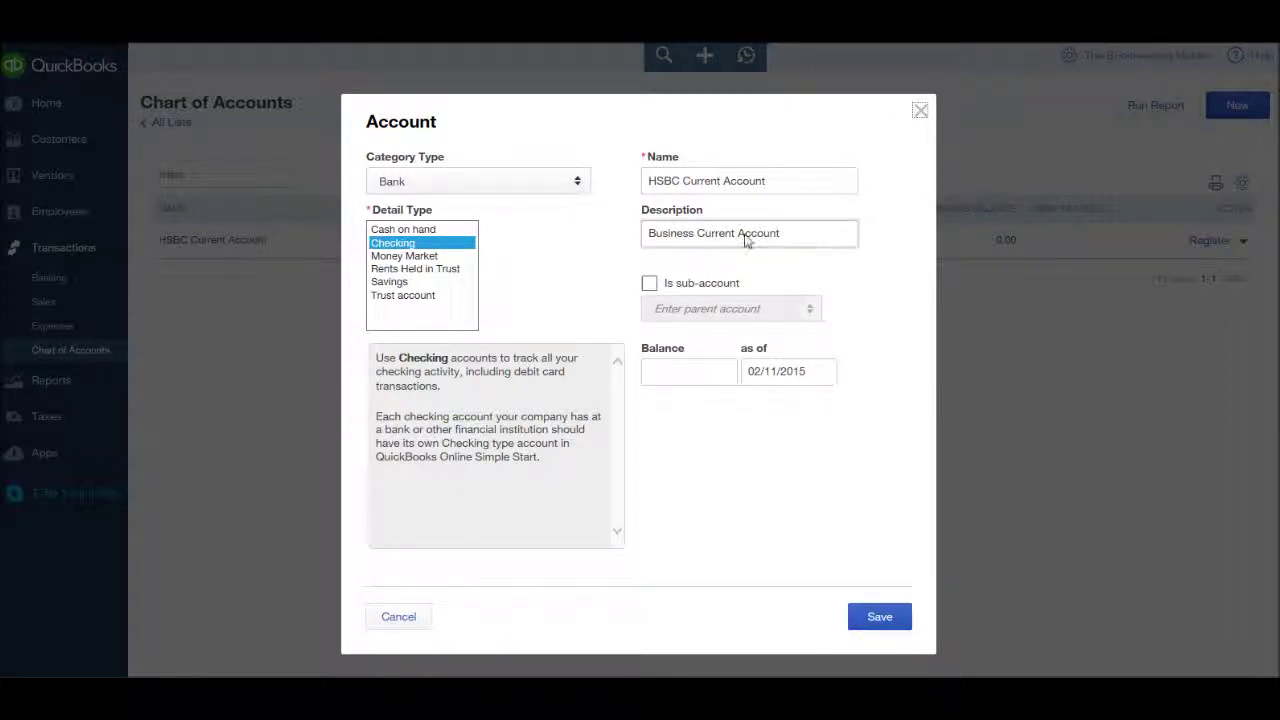
{"action": "double_click", "coordinate": [672, 182]}
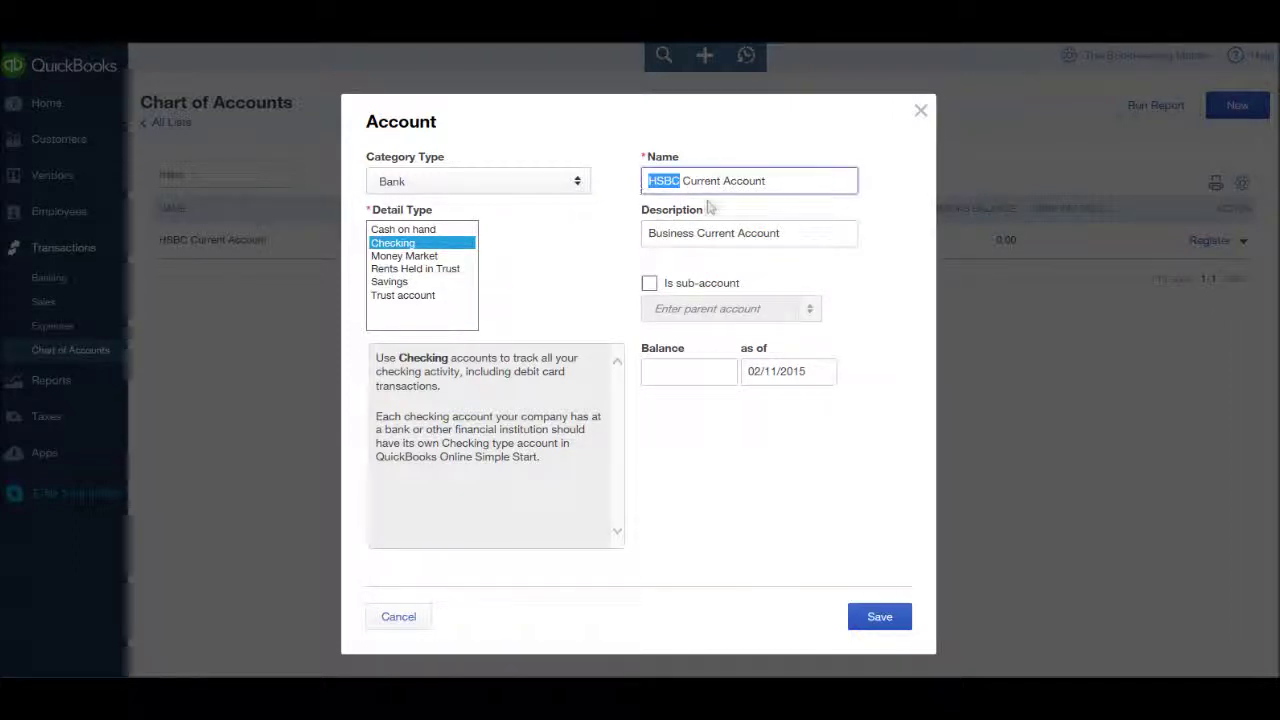
{"action": "type", "text": "B"}
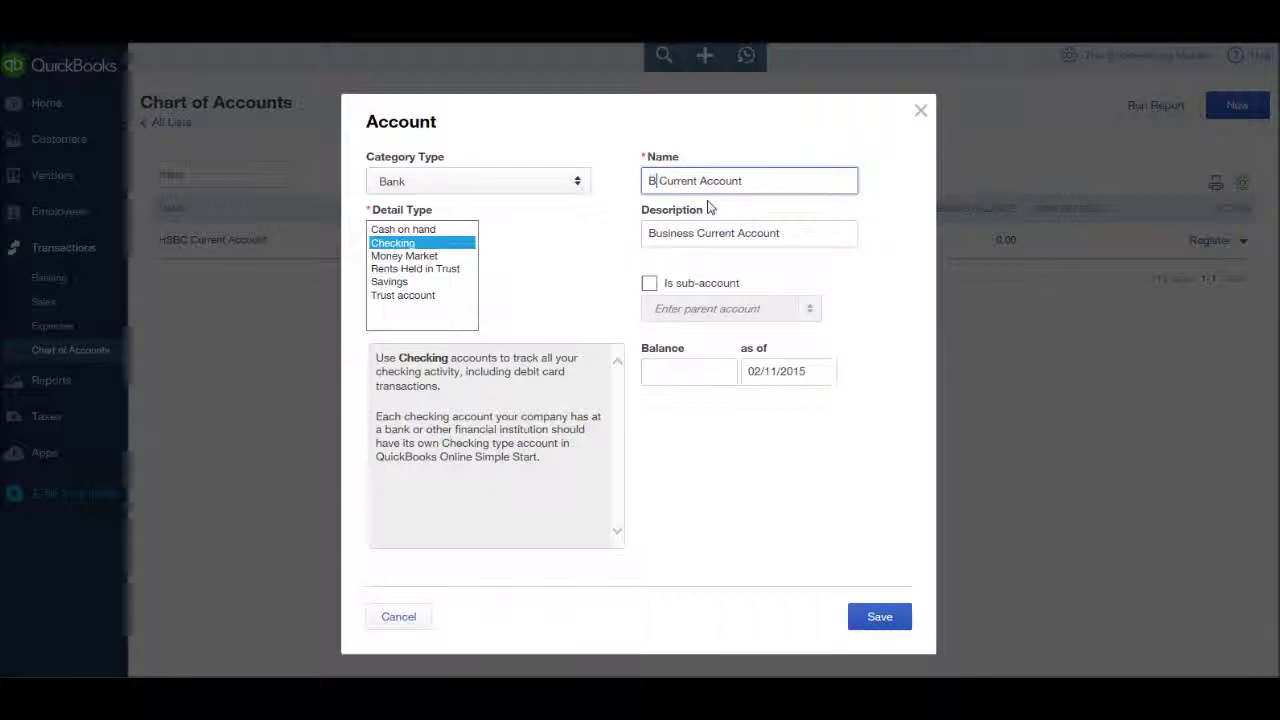
{"action": "type", "text": "ar"}
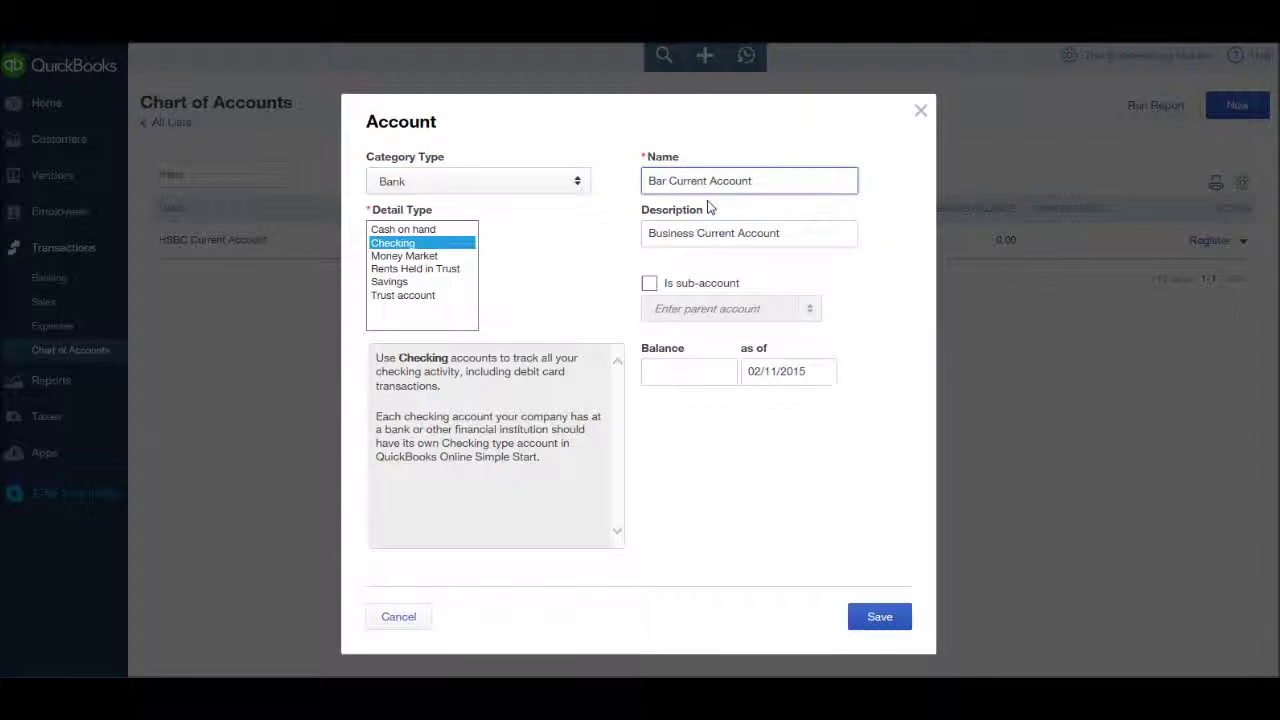
{"action": "type", "text": "clays"}
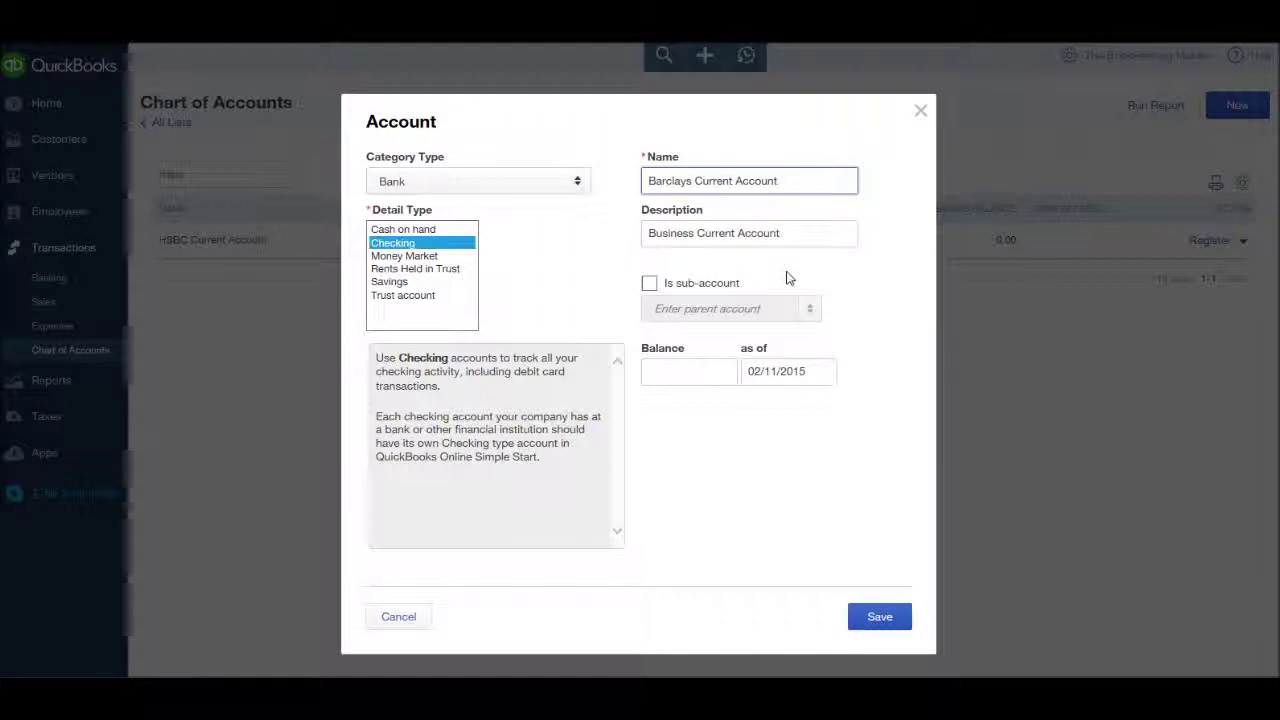
{"action": "left_click", "coordinate": [873, 622]}
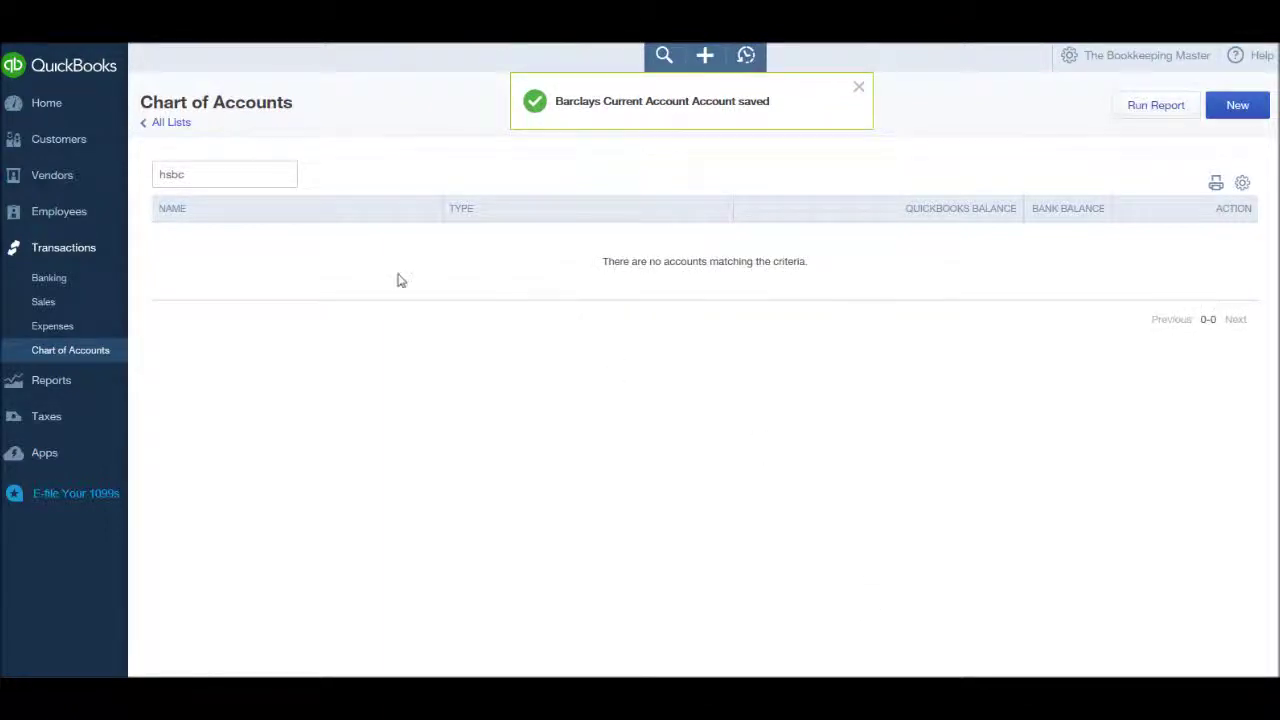
Step: Clear the 'hsbc' filter to list all accounts and scroll down to Disposal Fees
{"action": "left_click_drag", "start_coordinate": [225, 176], "coordinate": [150, 185]}
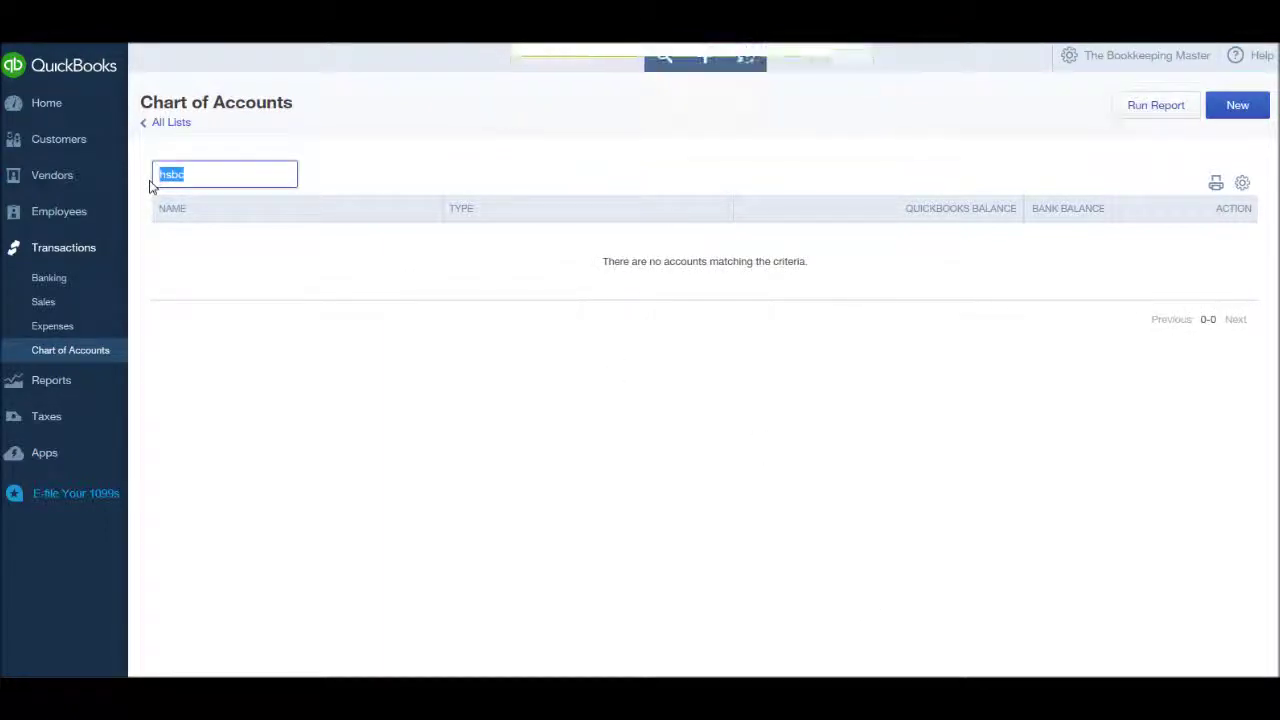
{"action": "key", "text": "BackSpace"}
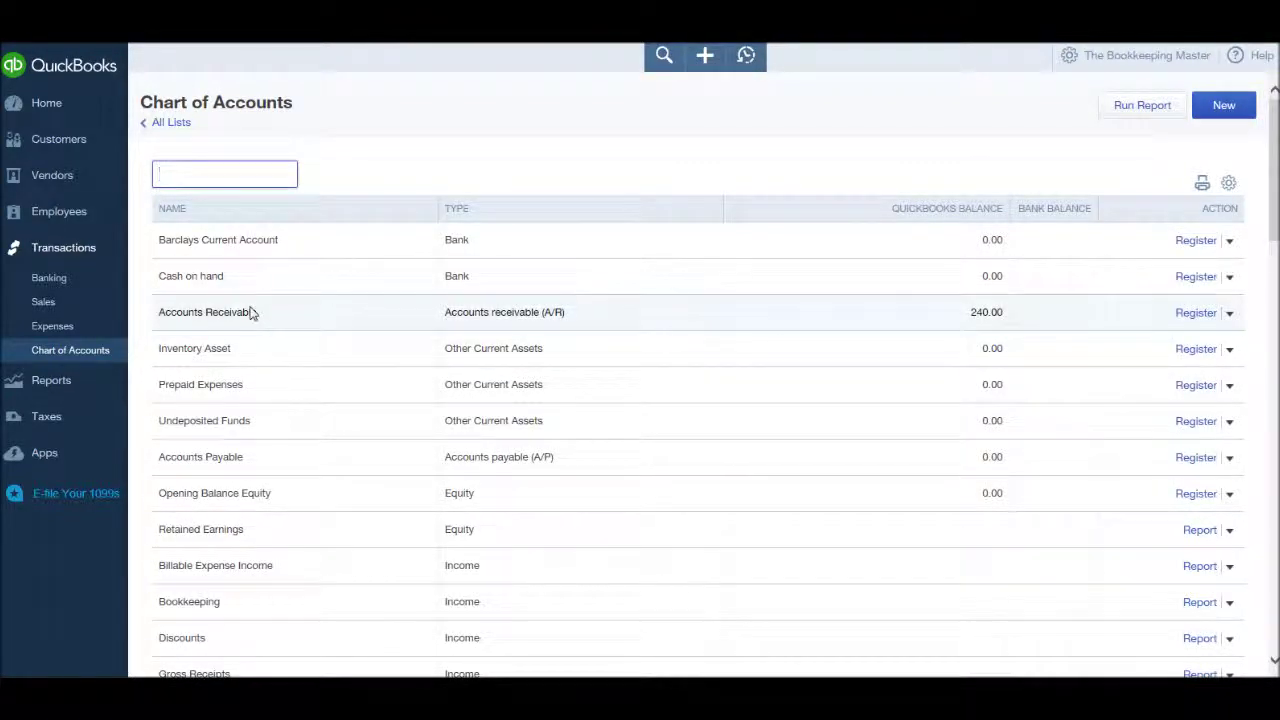
{"action": "scroll", "coordinate": [254, 313], "scroll_direction": "down", "scroll_amount": 1}
{"action": "scroll", "coordinate": [254, 313], "scroll_direction": "down", "scroll_amount": 1}
{"action": "scroll", "coordinate": [254, 313], "scroll_direction": "down", "scroll_amount": 2}
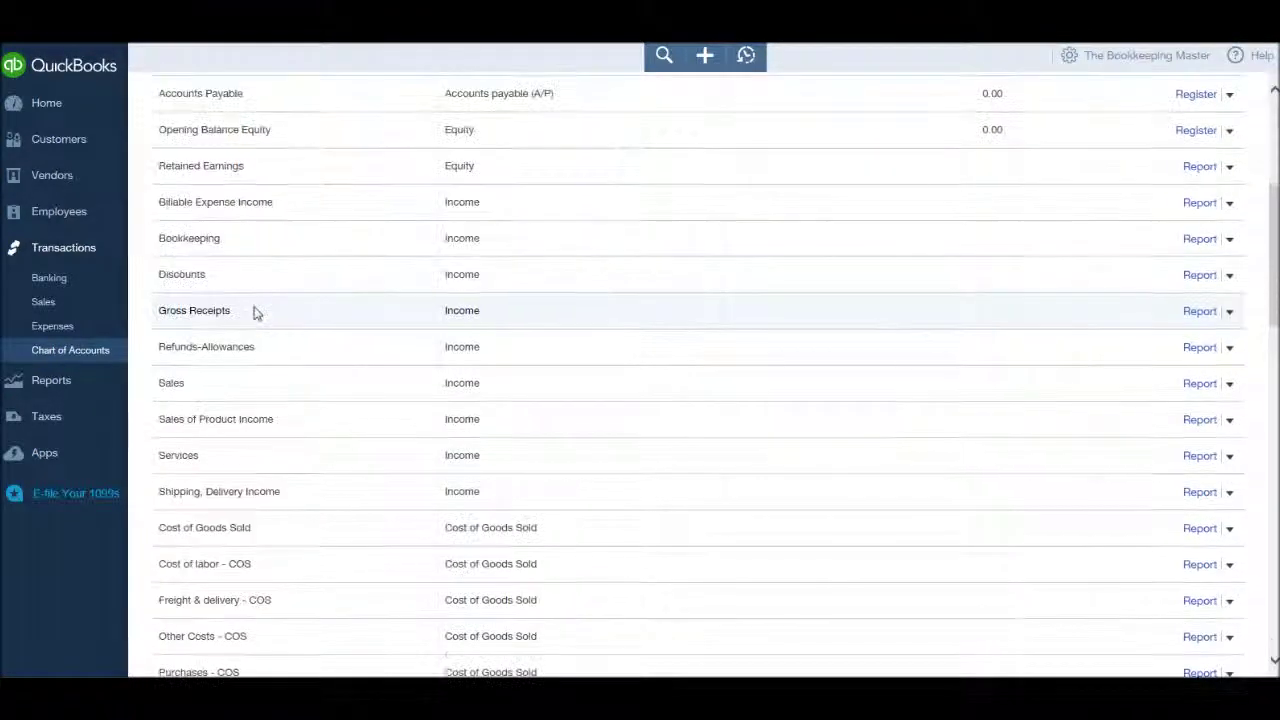
{"action": "scroll", "coordinate": [254, 313], "scroll_direction": "down", "scroll_amount": 1}
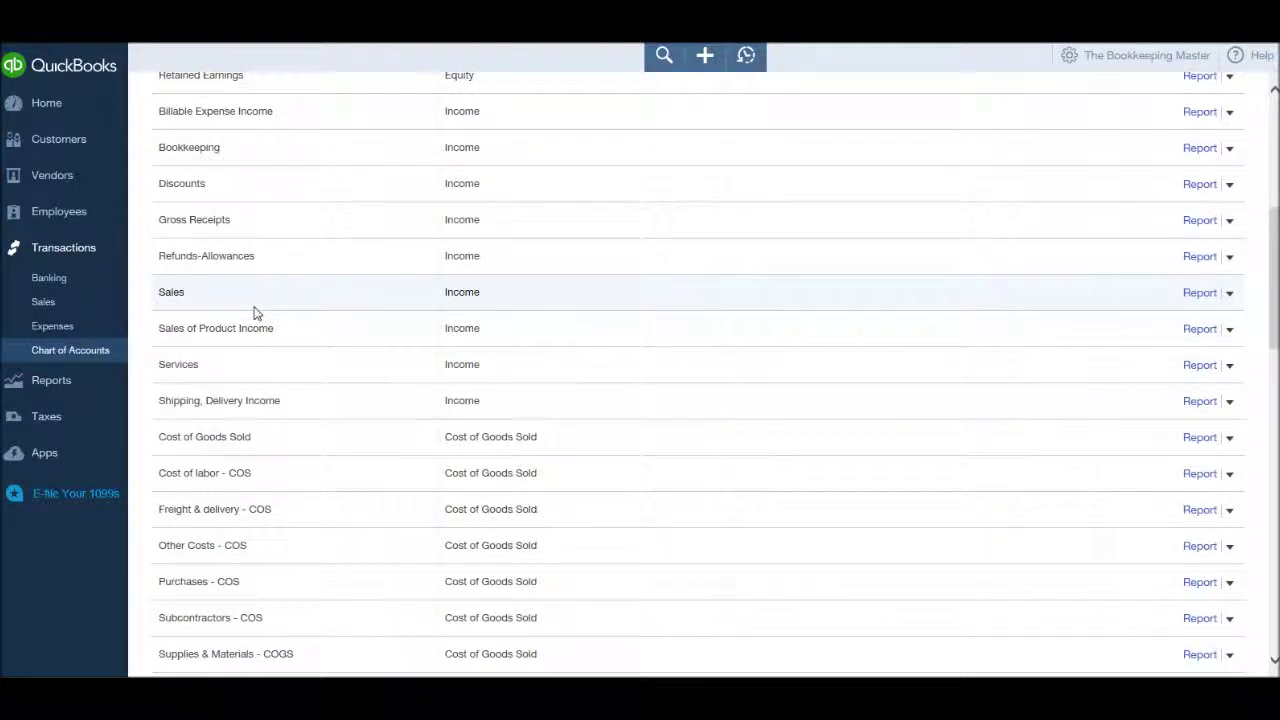
{"action": "scroll", "coordinate": [254, 313], "scroll_direction": "down", "scroll_amount": 1}
{"action": "scroll", "coordinate": [254, 313], "scroll_direction": "down", "scroll_amount": 1}
{"action": "scroll", "coordinate": [254, 313], "scroll_direction": "down", "scroll_amount": 2}
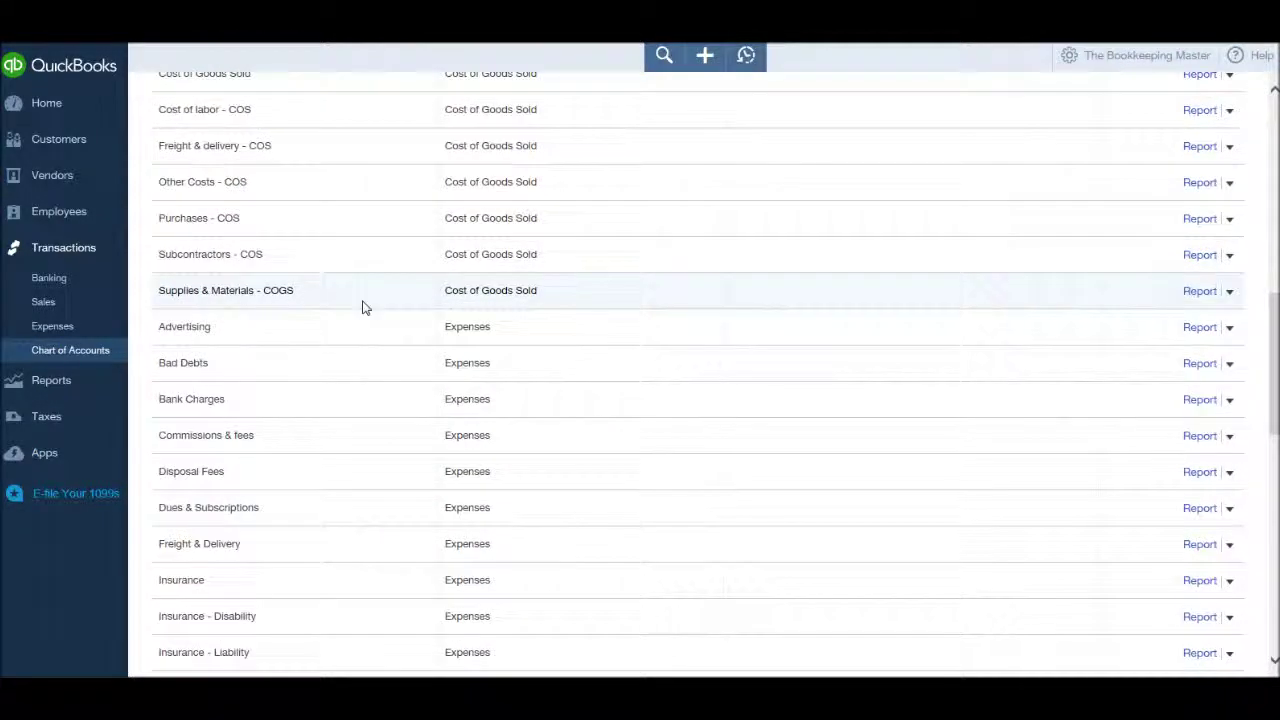
{"action": "scroll", "coordinate": [364, 310], "scroll_direction": "down", "scroll_amount": 2}
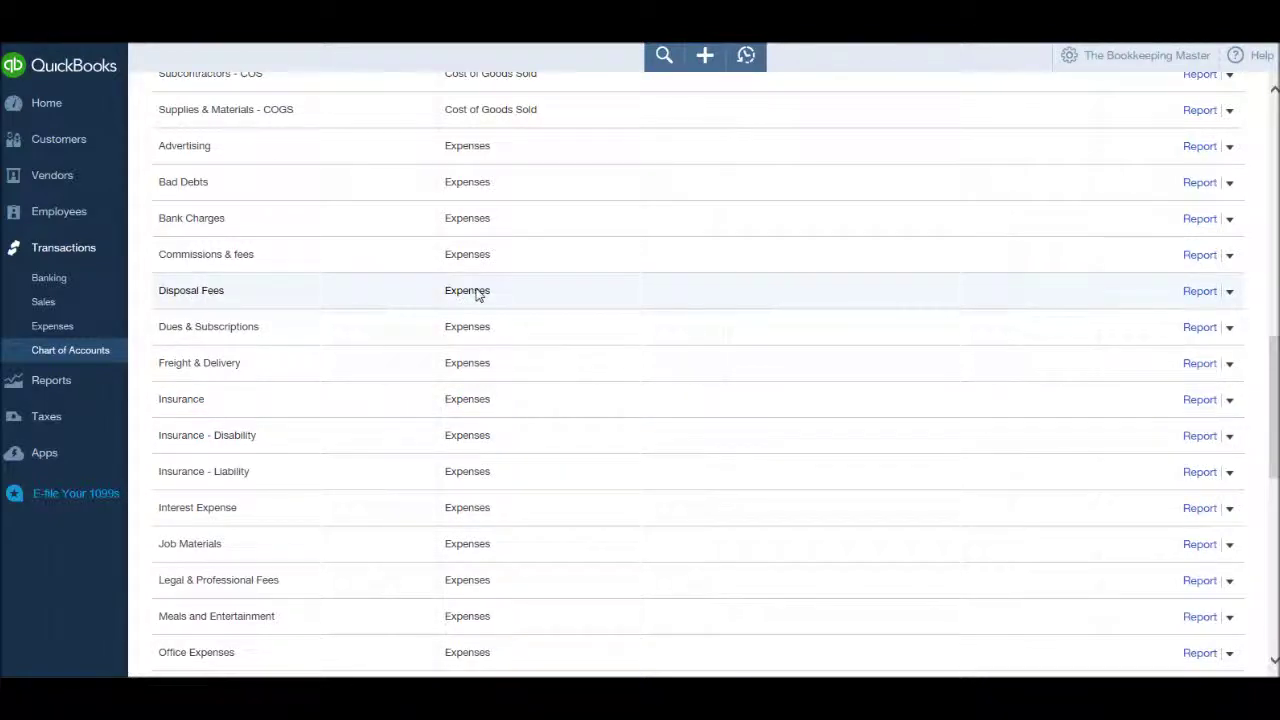
Step: Delete the Disposal Fees expense account and confirm the deletion
{"action": "left_click", "coordinate": [1229, 292]}
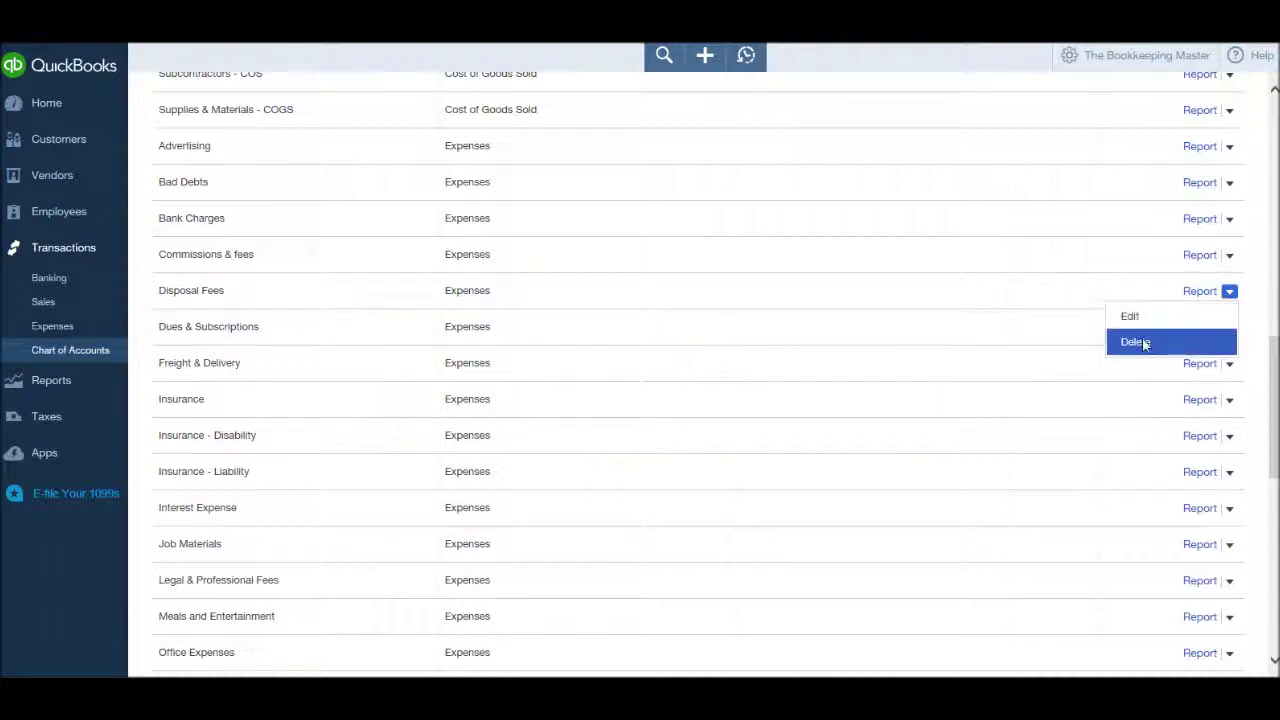
{"action": "left_click", "coordinate": [1140, 342]}
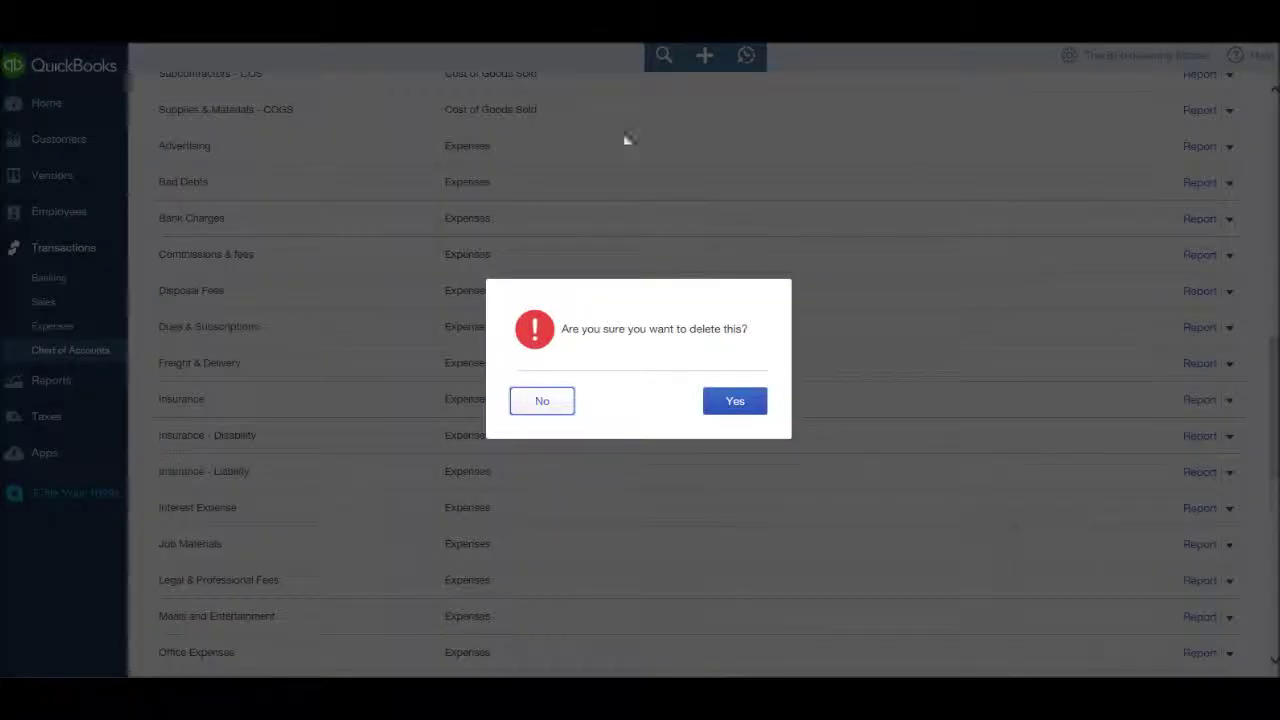
{"action": "left_click", "coordinate": [757, 412]}
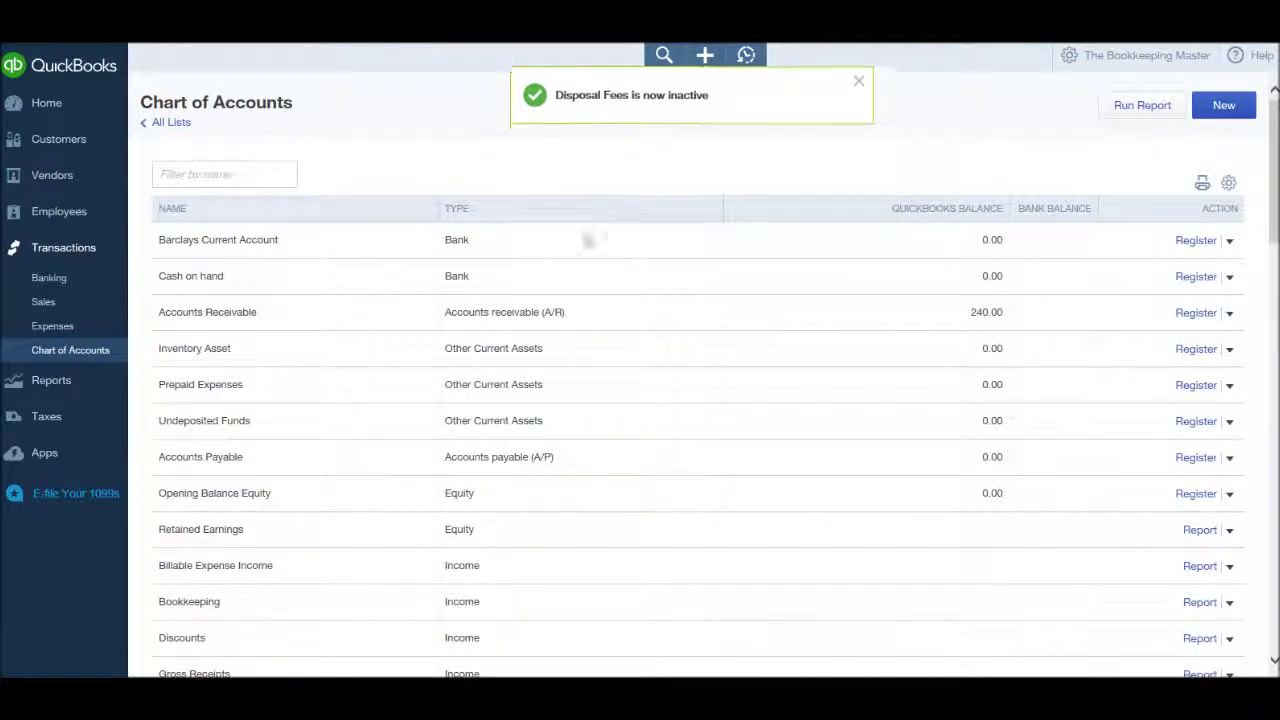
{"action": "scroll", "coordinate": [588, 308], "scroll_direction": "down", "scroll_amount": 4}
{"action": "scroll", "coordinate": [588, 308], "scroll_direction": "down", "scroll_amount": 2}
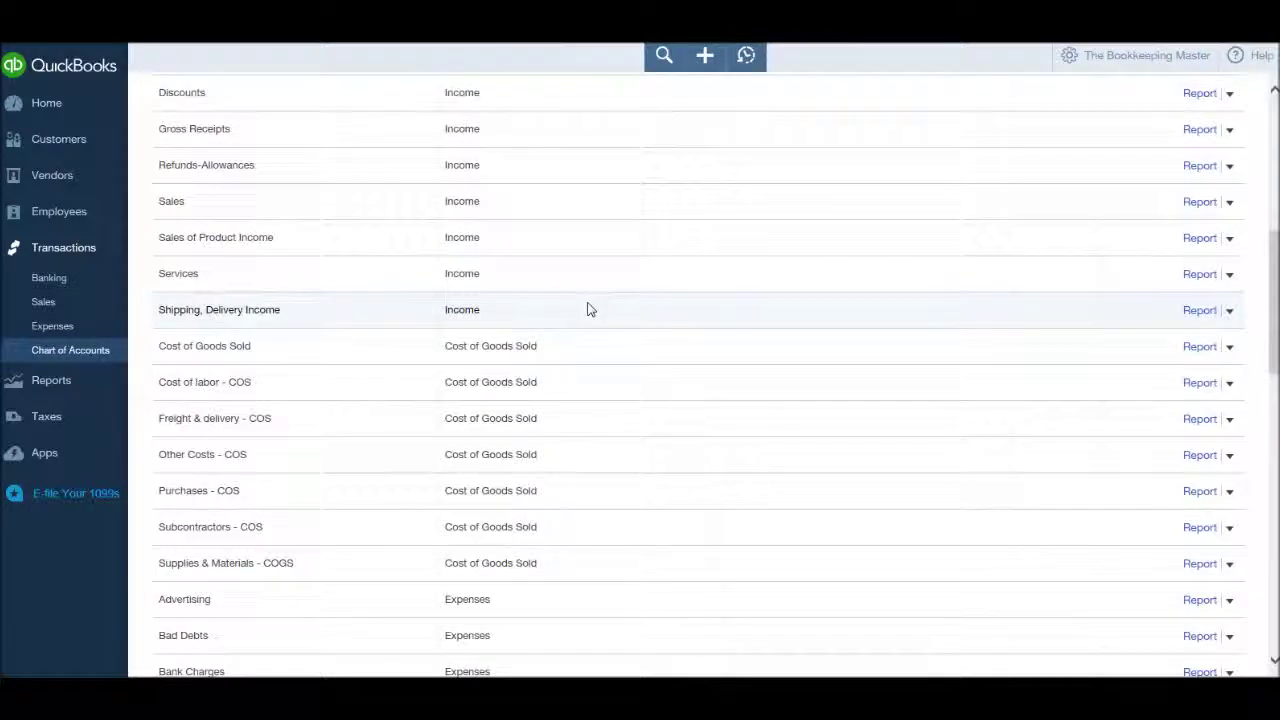
{"action": "scroll", "coordinate": [588, 308], "scroll_direction": "down", "scroll_amount": 2}
{"action": "scroll", "coordinate": [588, 308], "scroll_direction": "down", "scroll_amount": 2}
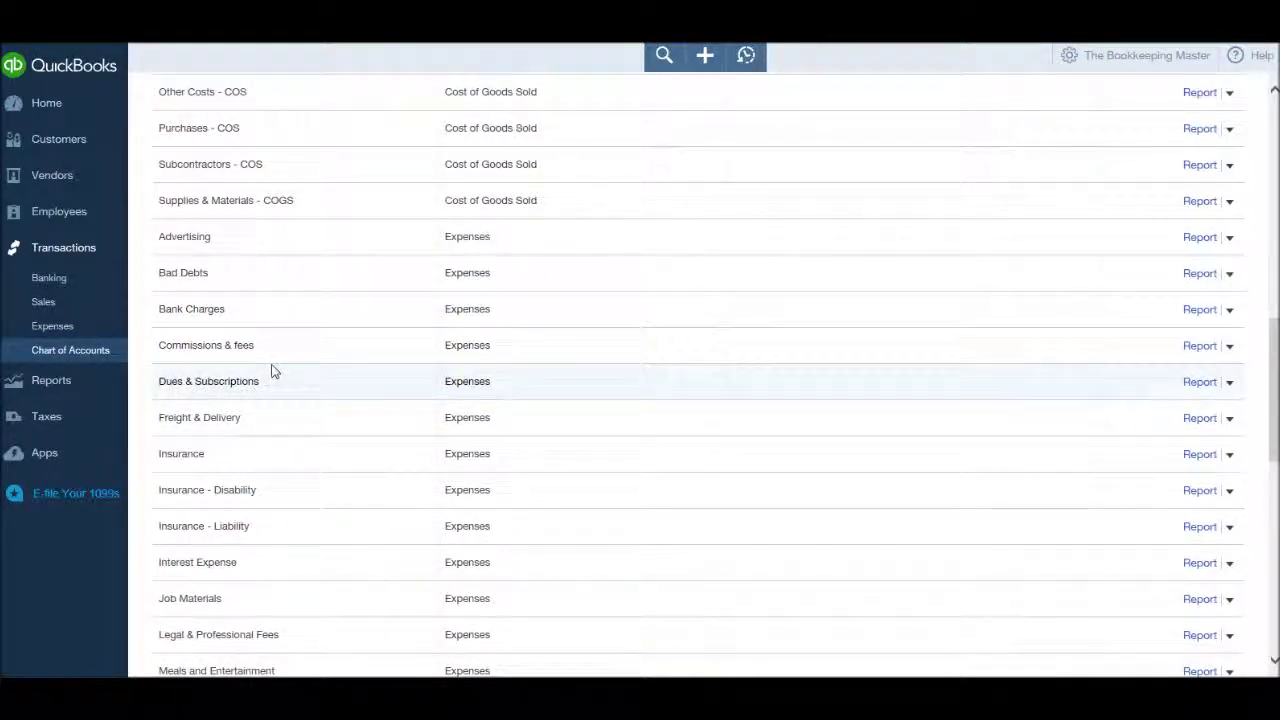
{"action": "scroll", "coordinate": [273, 369], "scroll_direction": "up", "scroll_amount": 4}
{"action": "scroll", "coordinate": [273, 369], "scroll_direction": "up", "scroll_amount": 4}
{"action": "scroll", "coordinate": [273, 369], "scroll_direction": "up", "scroll_amount": 2}
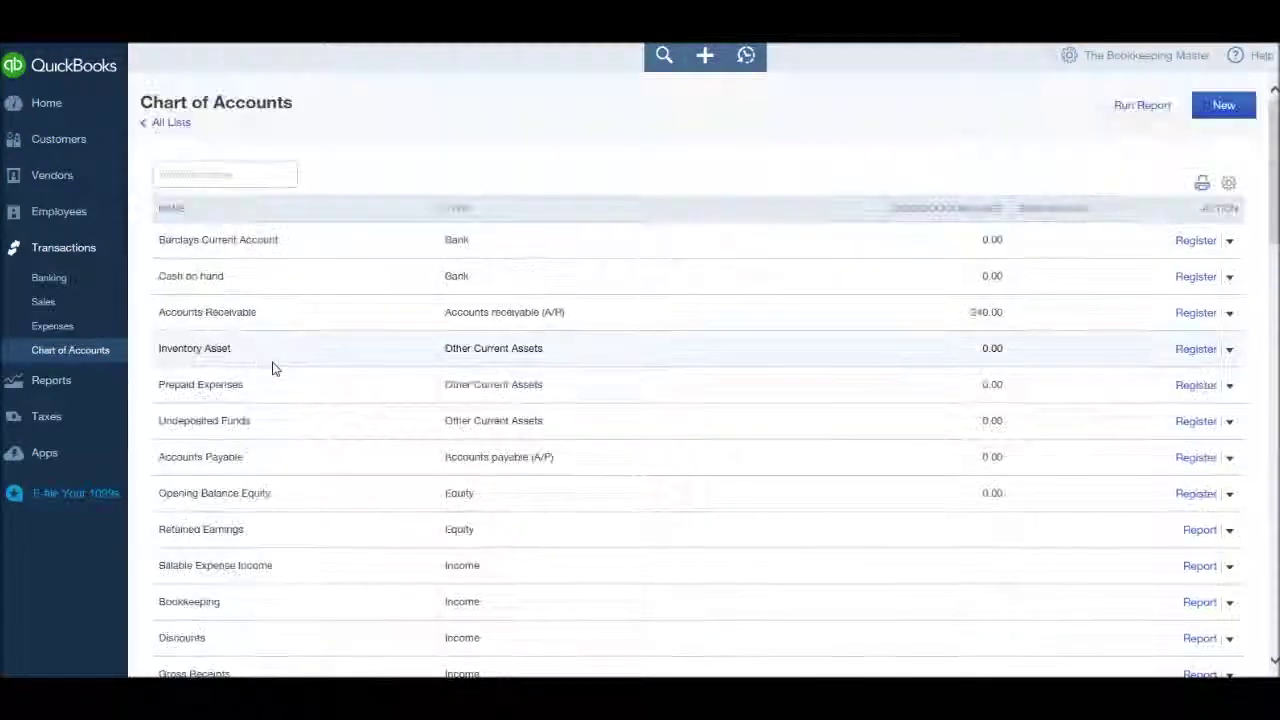